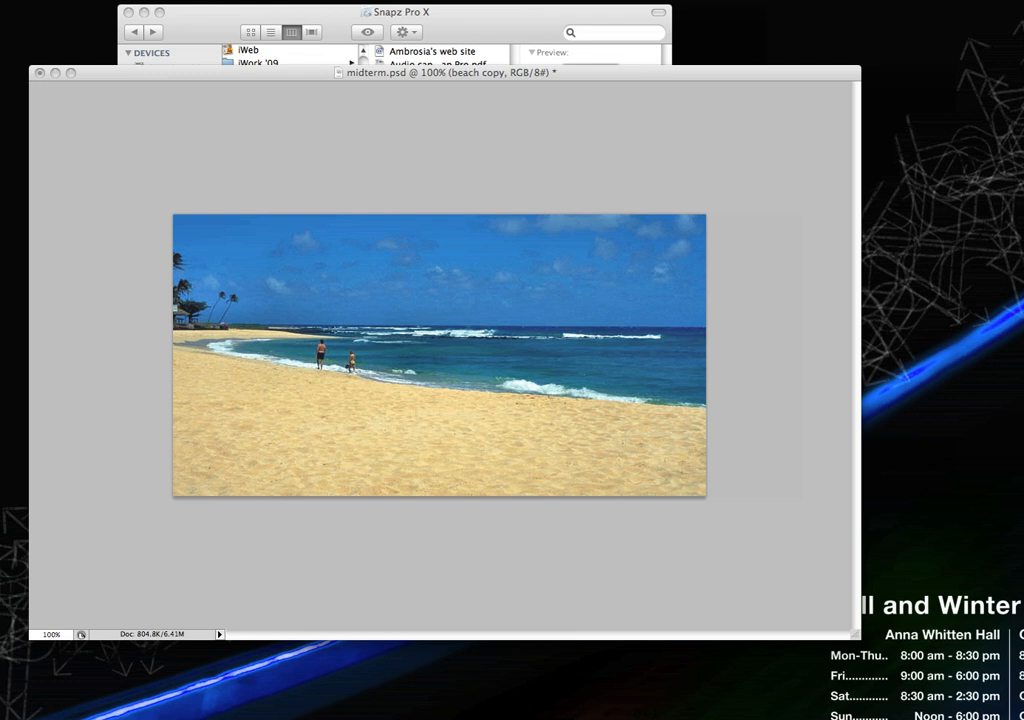
# Open arrest.jpg in its own window and copy the photo into midterm.psd as a new layer
pyautogui.click(985, 313)
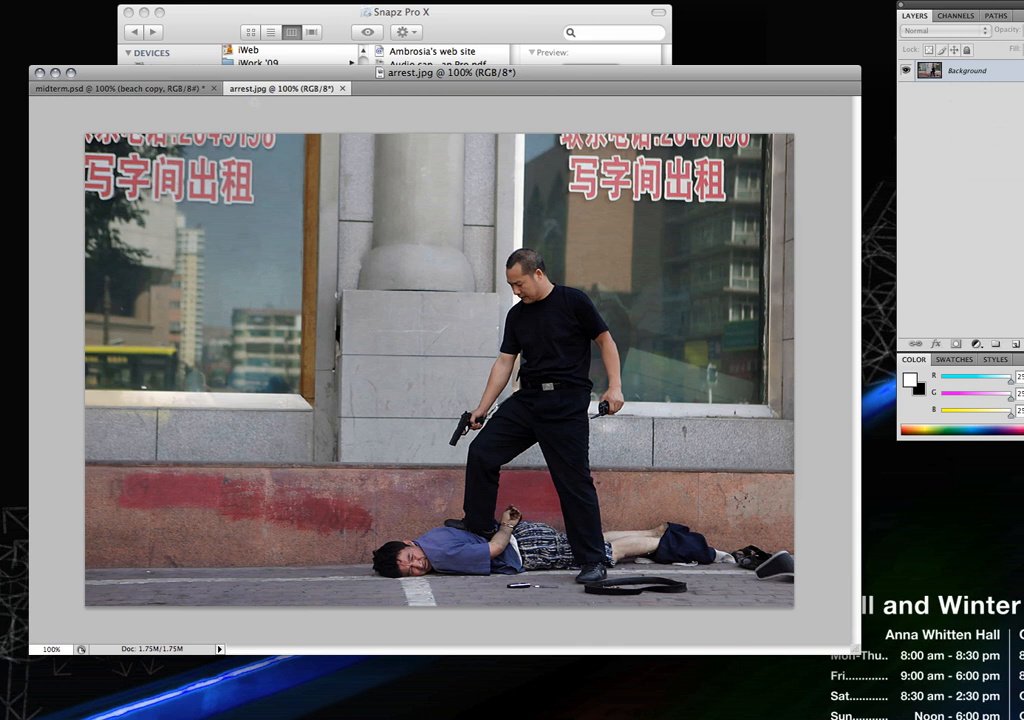
pyautogui.moveTo(272, 92); pyautogui.dragTo(557, 192)
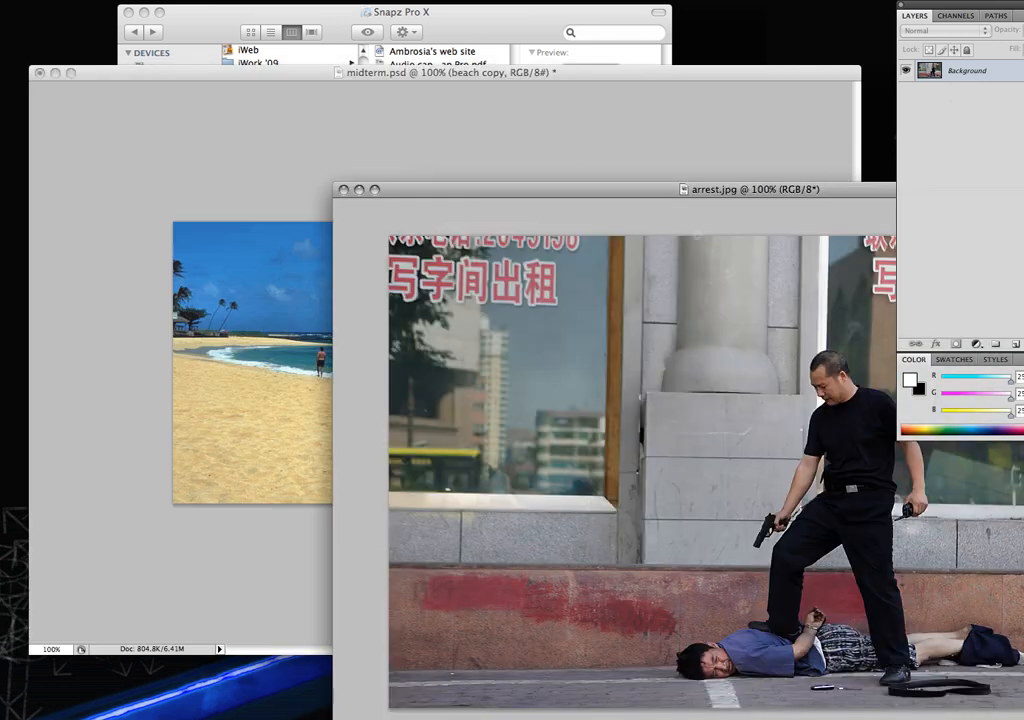
pyautogui.moveTo(781, 275); pyautogui.dragTo(198, 261)
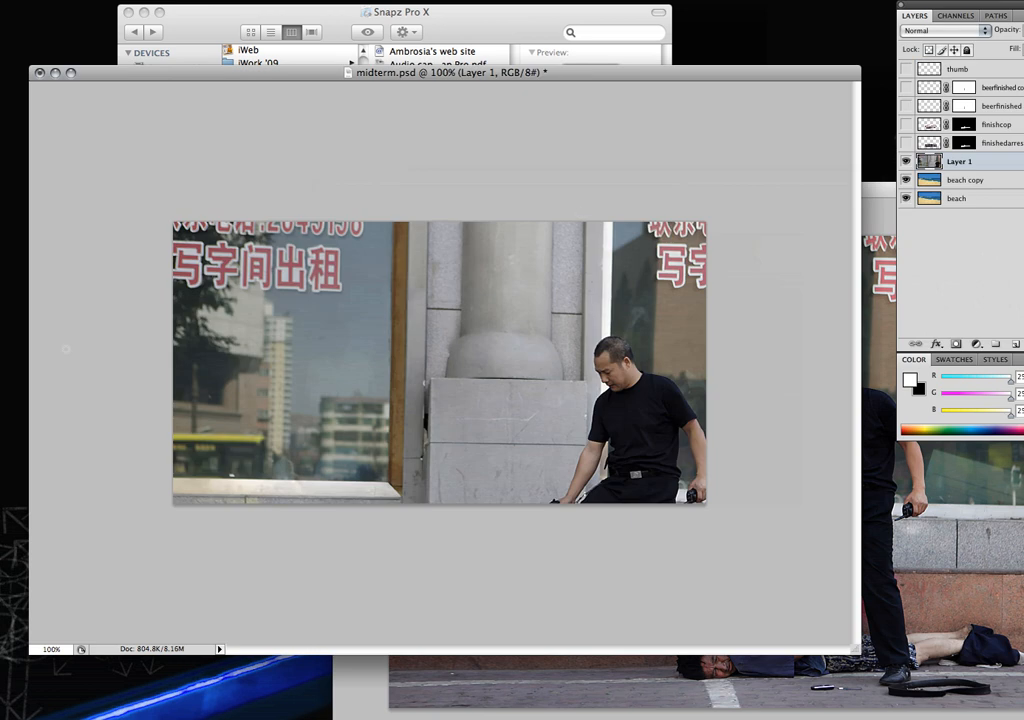
# Scale the arrest photo down to about two-thirds of the beach image's width and apply the transformation
pyautogui.press('super+t')
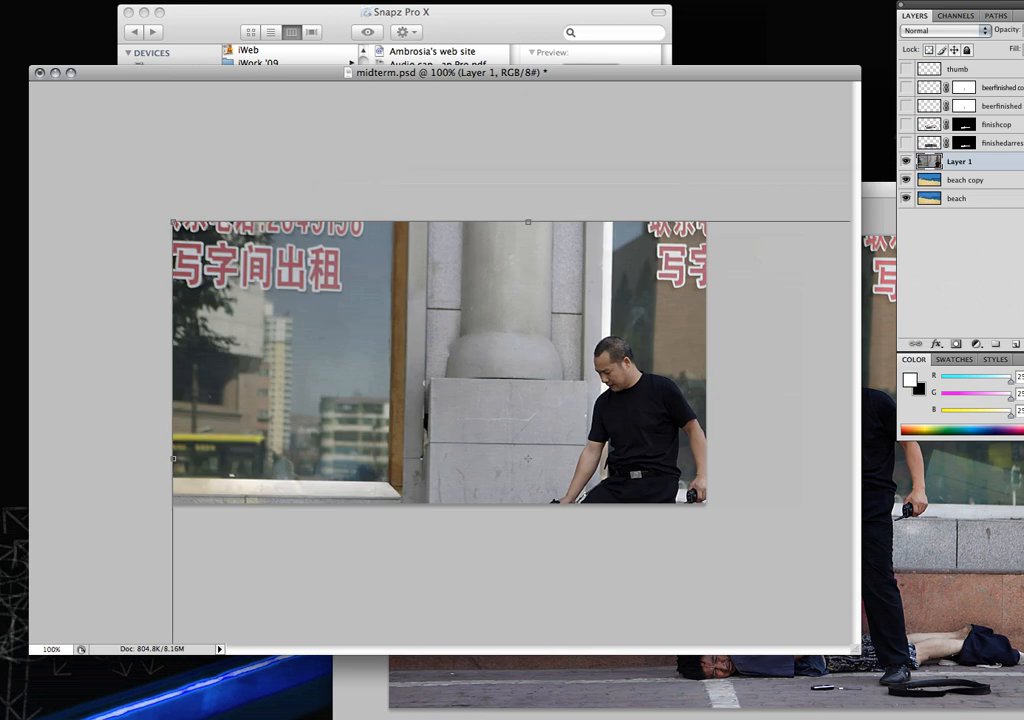
pyautogui.moveTo(173, 221); pyautogui.dragTo(314, 315)
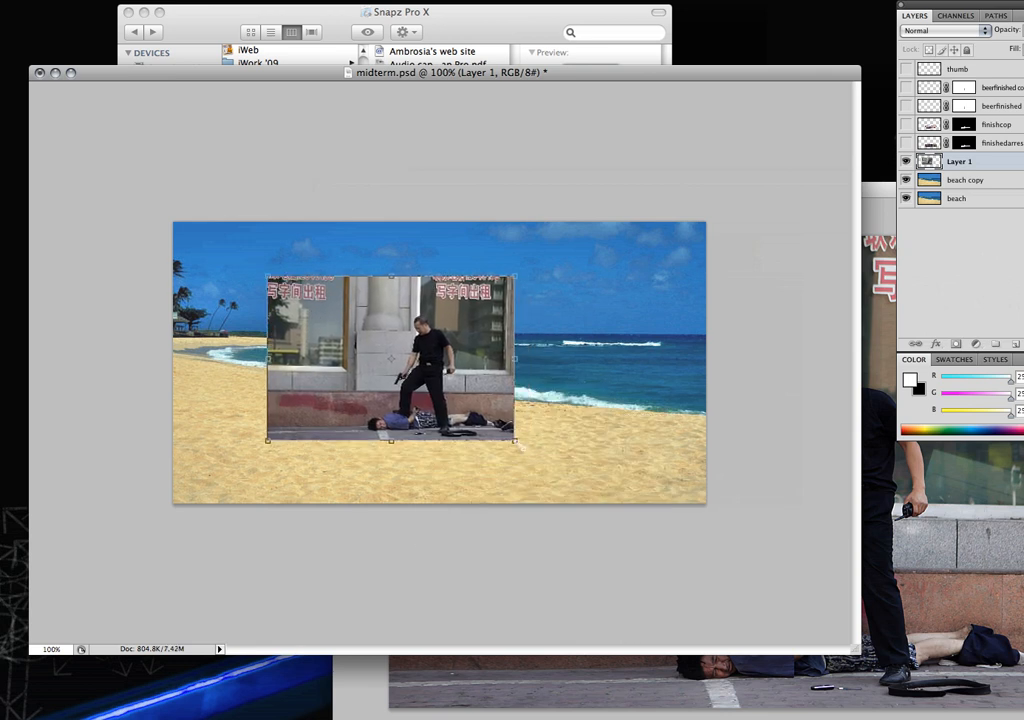
pyautogui.moveTo(514, 440); pyautogui.dragTo(610, 498)
pyautogui.moveTo(488, 433); pyautogui.dragTo(440, 376)
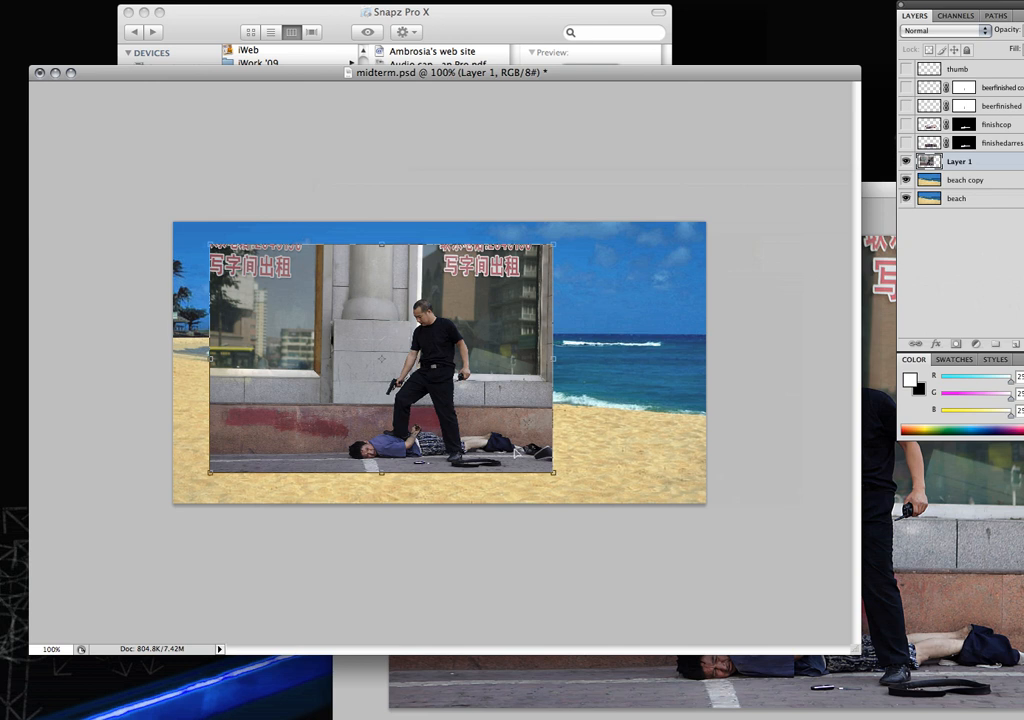
pyautogui.moveTo(550, 468); pyautogui.dragTo(572, 480)
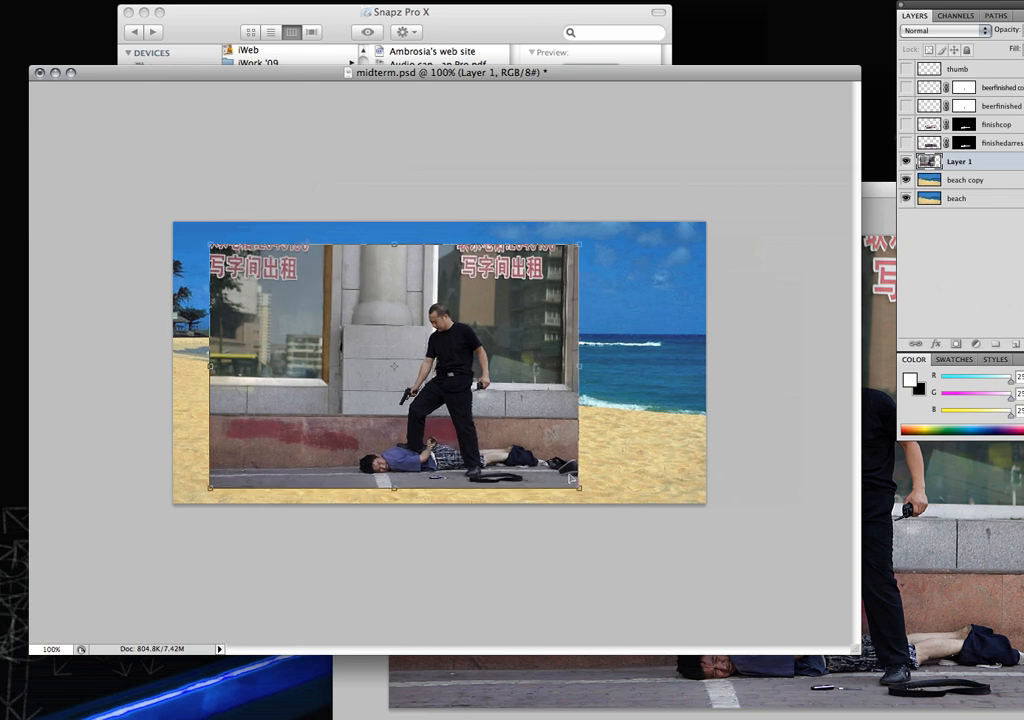
pyautogui.click(3, 210)
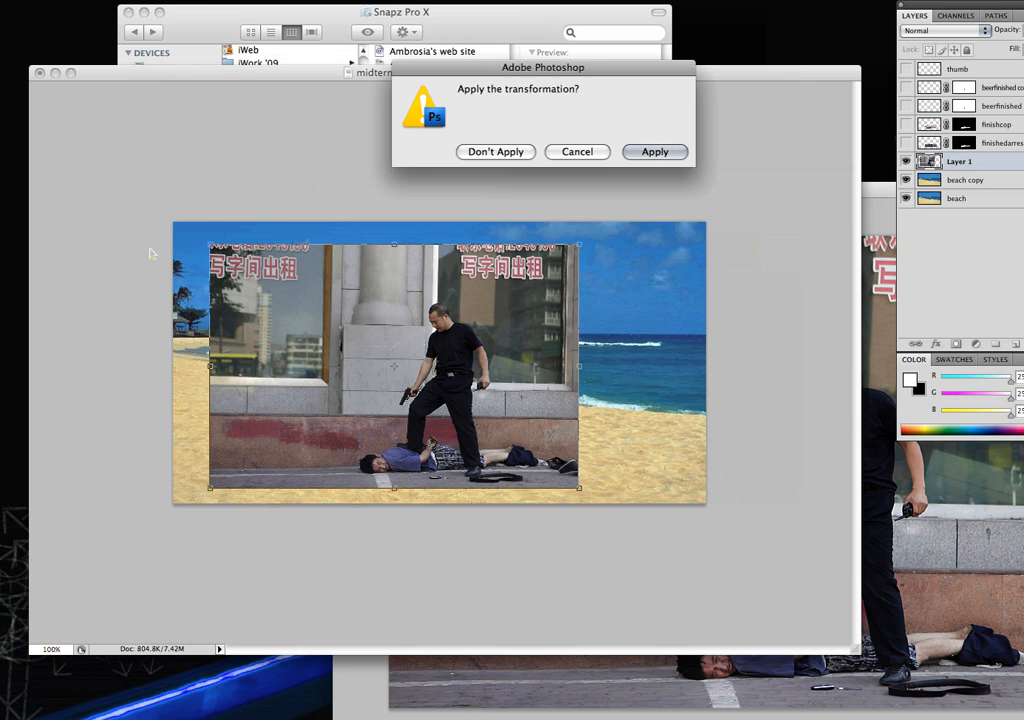
pyautogui.click(655, 152)
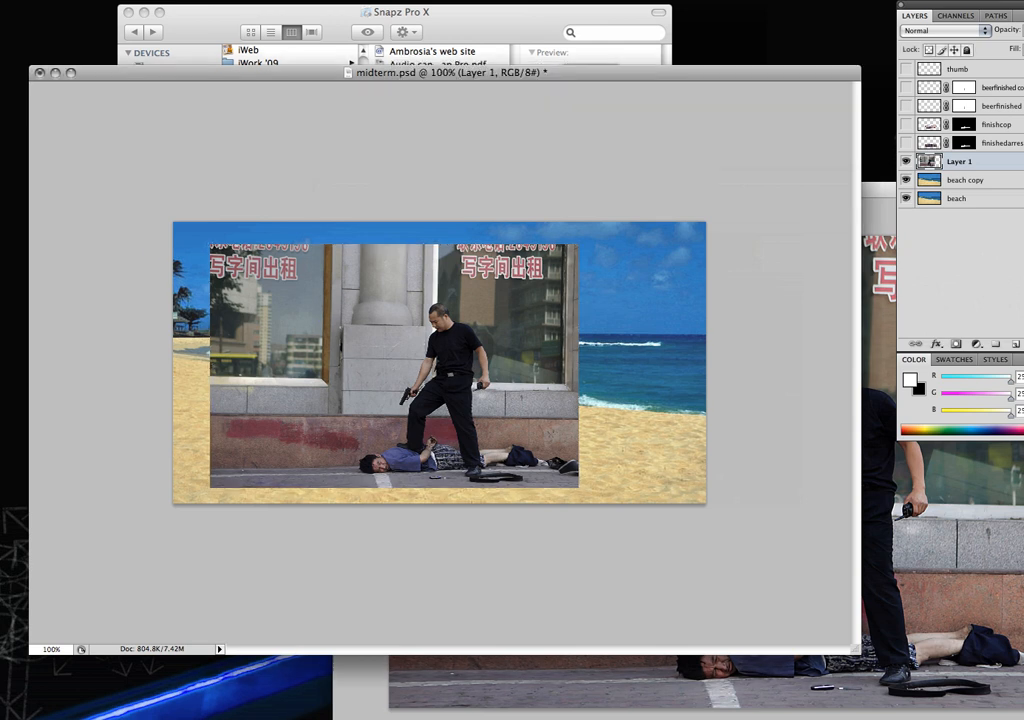
# Delete everything on Layer 1 outside a rectangular selection around the man lying on the ground
pyautogui.moveTo(331, 412); pyautogui.dragTo(590, 496)
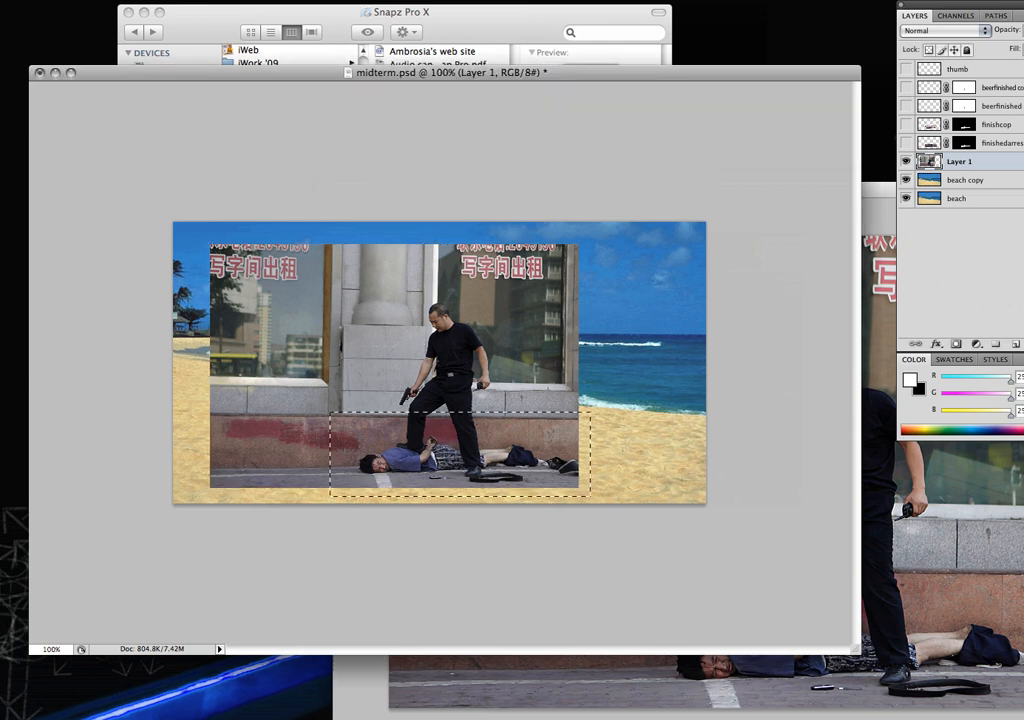
pyautogui.click(110, 0)
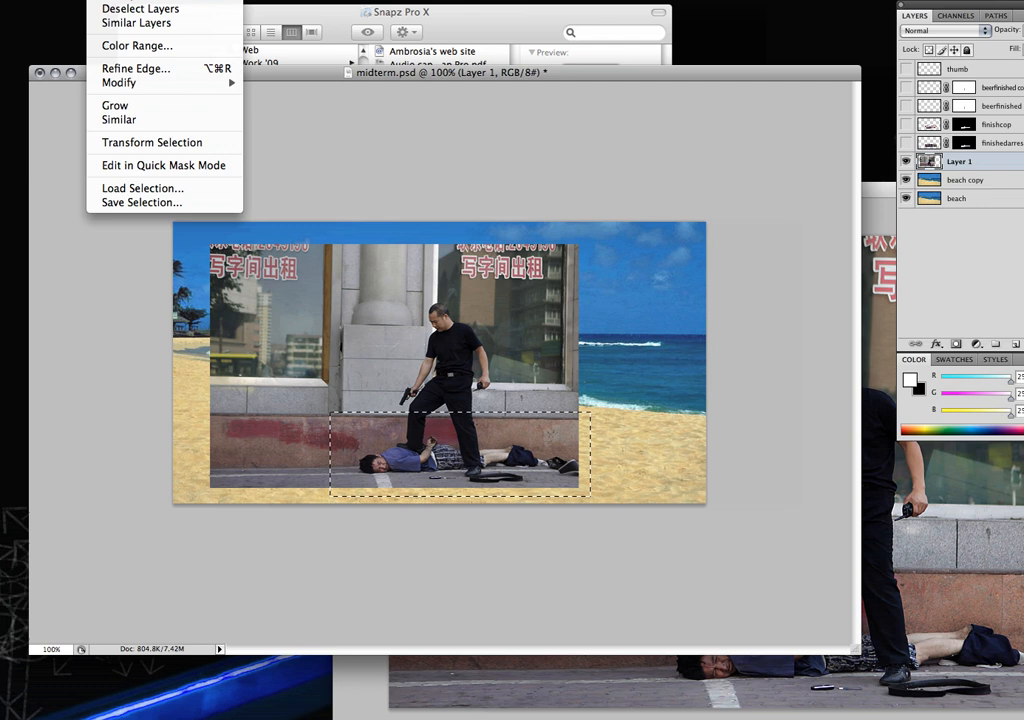
pyautogui.press('super+shift+i')
pyautogui.press('Delete')
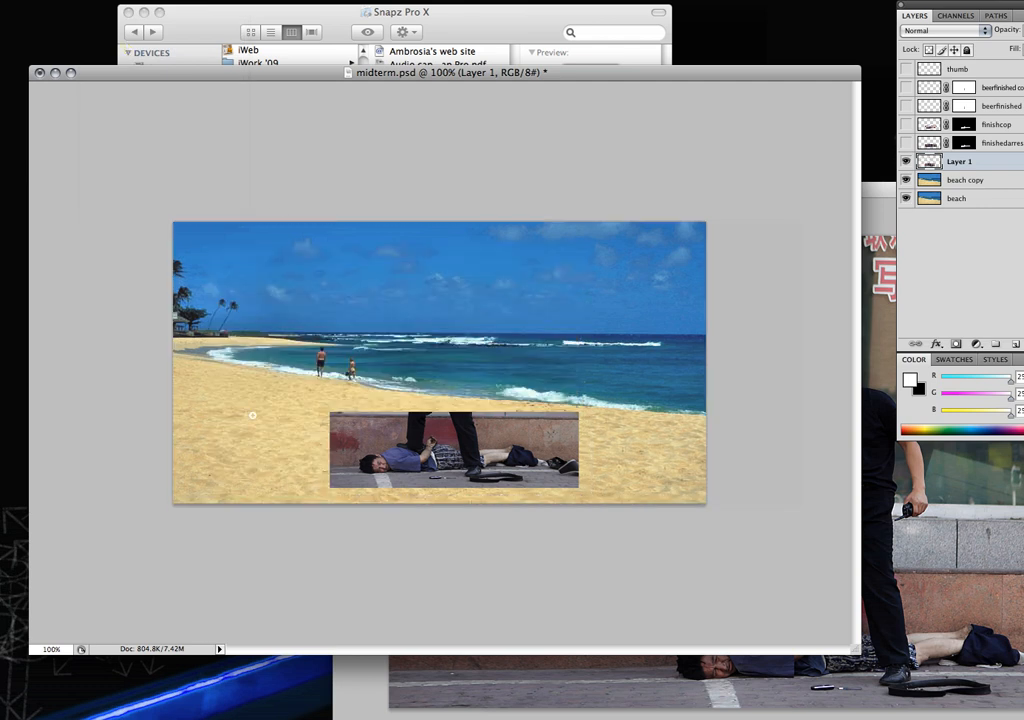
# Draw a loose lasso selection around the lying man and mask Layer 1 to it
pyautogui.moveTo(289, 393); pyautogui.dragTo(616, 499)
pyautogui.press('f')
pyautogui.press('super+equal')
pyautogui.press('super+equal')
pyautogui.press('super+equal')
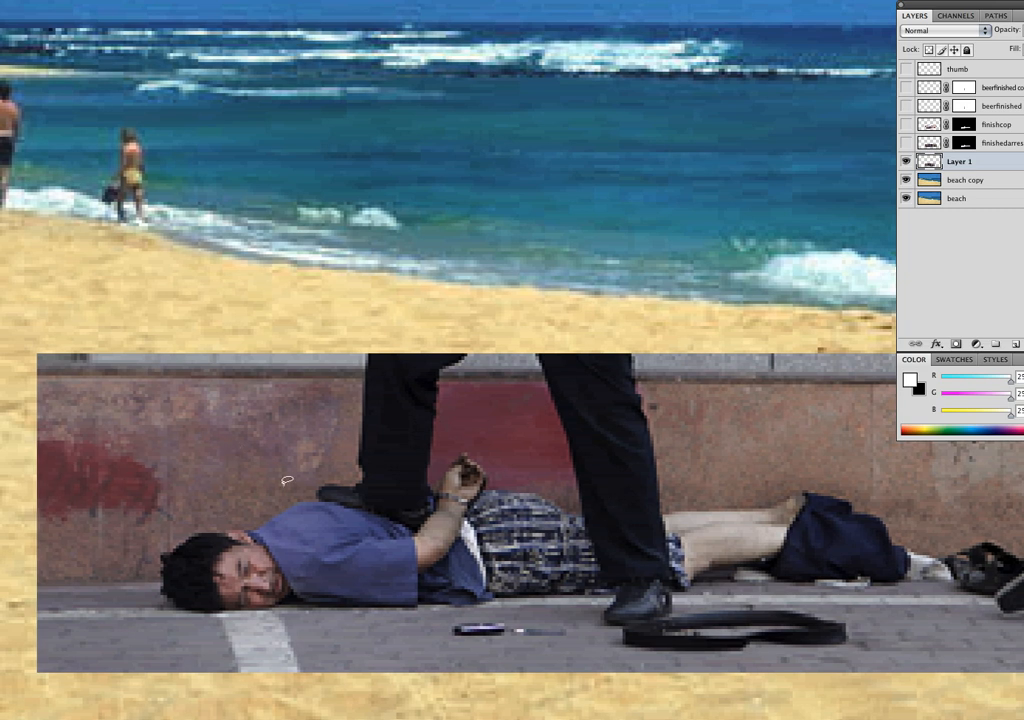
pyautogui.moveTo(262, 481)
pyautogui.mouseDown()
pyautogui.moveTo(143, 521)
pyautogui.moveTo(127, 557)
pyautogui.moveTo(136, 588)
pyautogui.moveTo(189, 636)
pyautogui.moveTo(684, 625)
pyautogui.moveTo(981, 604)
pyautogui.moveTo(972, 568)
pyautogui.moveTo(933, 528)
pyautogui.moveTo(833, 482)
pyautogui.moveTo(713, 480)
pyautogui.moveTo(498, 421)
pyautogui.moveTo(262, 481)
pyautogui.mouseUp()
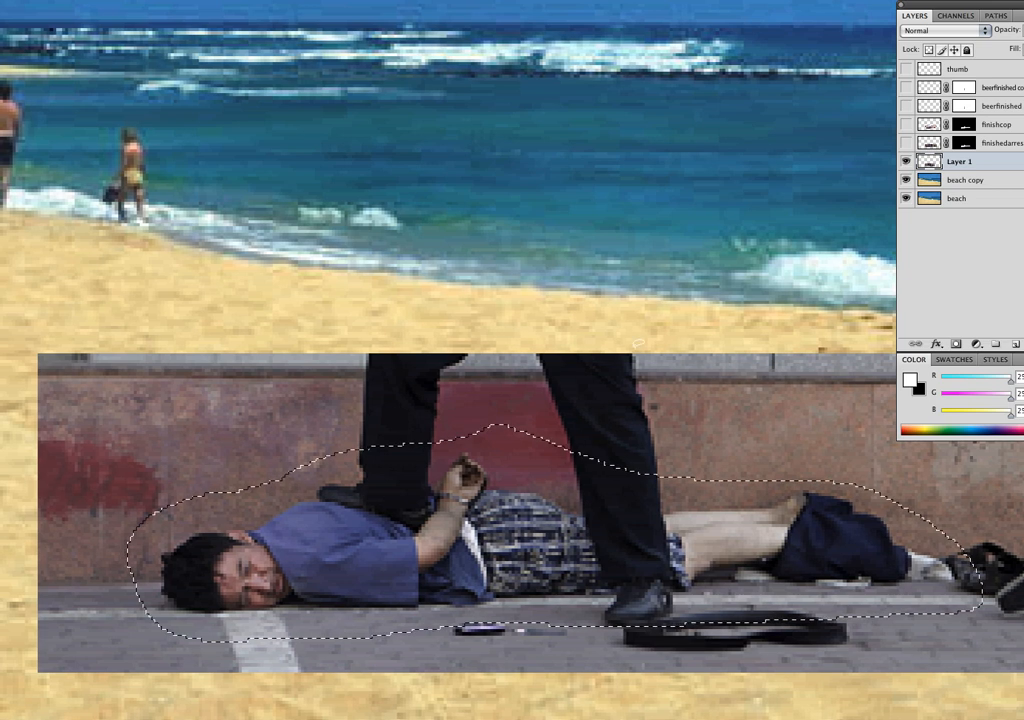
pyautogui.click(957, 344)
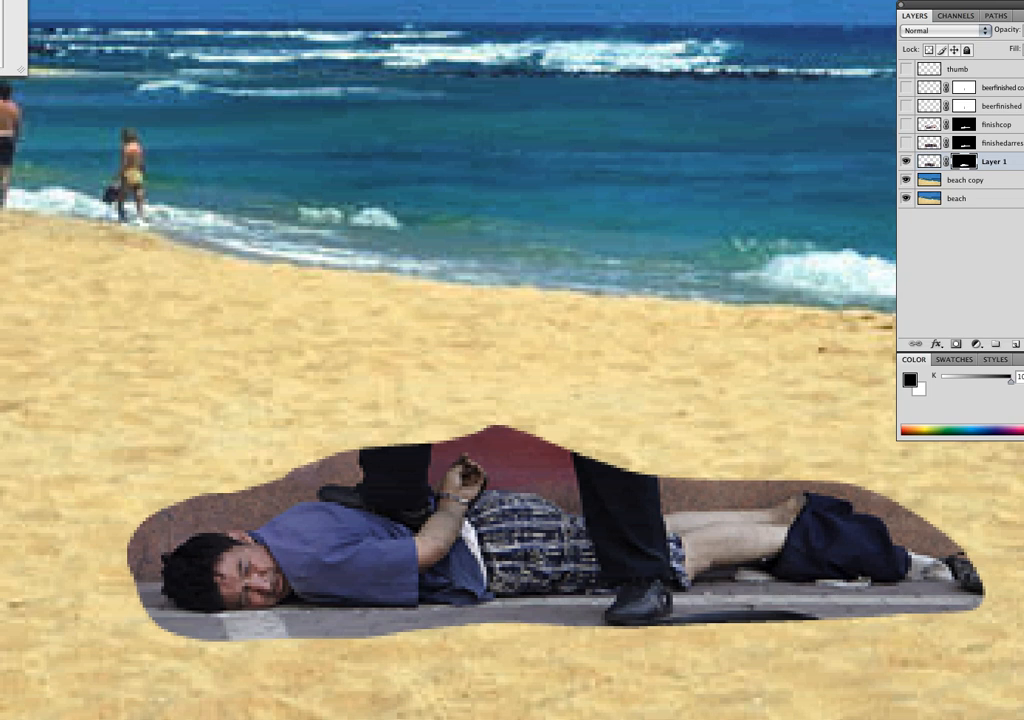
# Paint black on Layer 1's mask to hide the wall and standing leg above the lying man's back
pyautogui.press('Return')
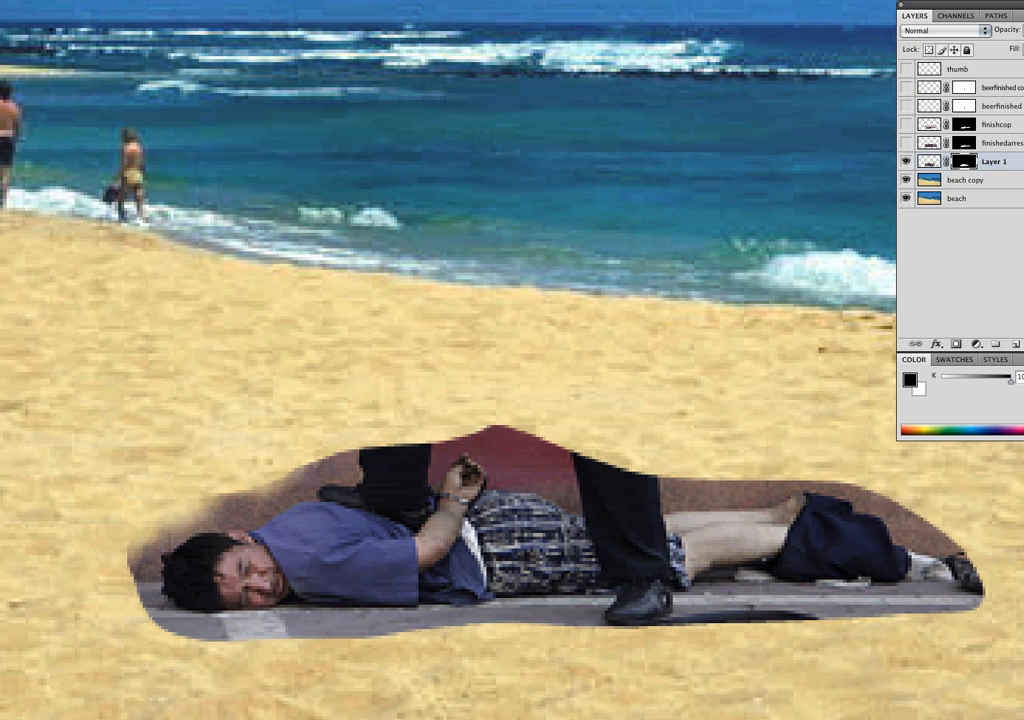
pyautogui.moveTo(338, 469)
pyautogui.mouseDown()
pyautogui.moveTo(366, 455)
pyautogui.moveTo(381, 469)
pyautogui.moveTo(389, 457)
pyautogui.moveTo(366, 446)
pyautogui.moveTo(435, 453)
pyautogui.mouseUp()
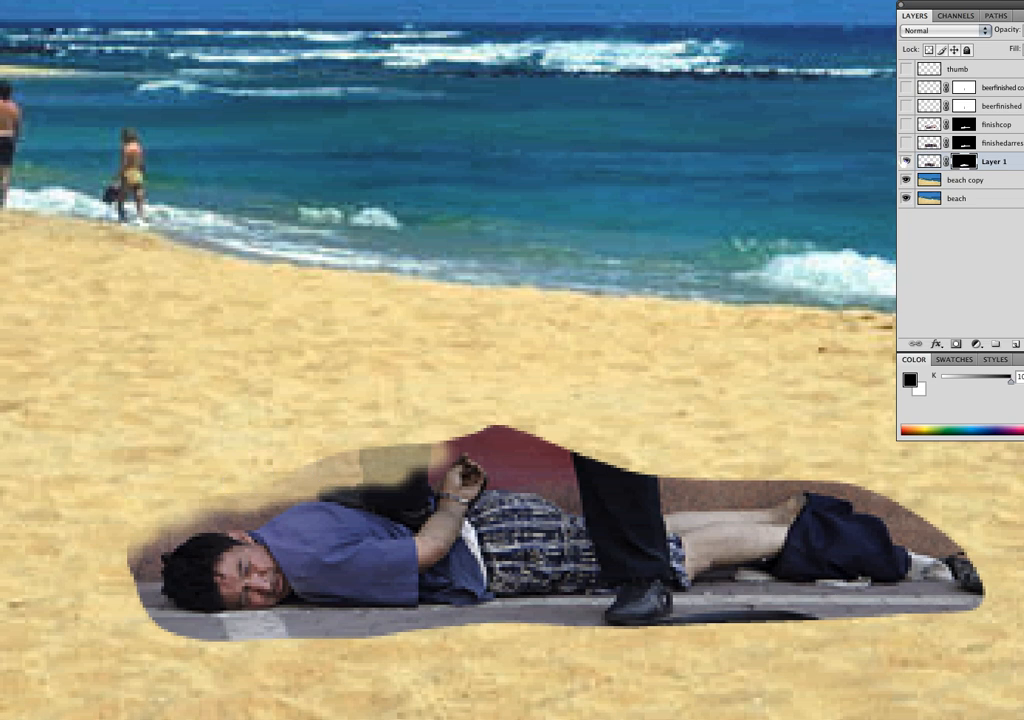
# Hide Layer 1, then show and select the finishedarrest layer
pyautogui.click(906, 161)
pyautogui.click(906, 143)
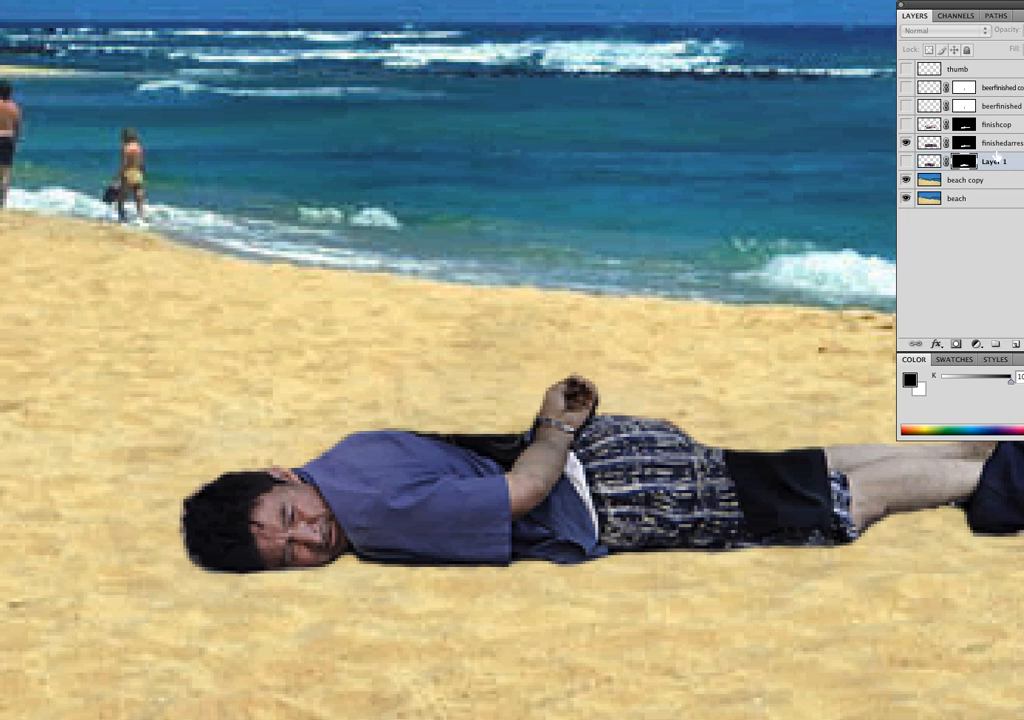
pyautogui.click(999, 145)
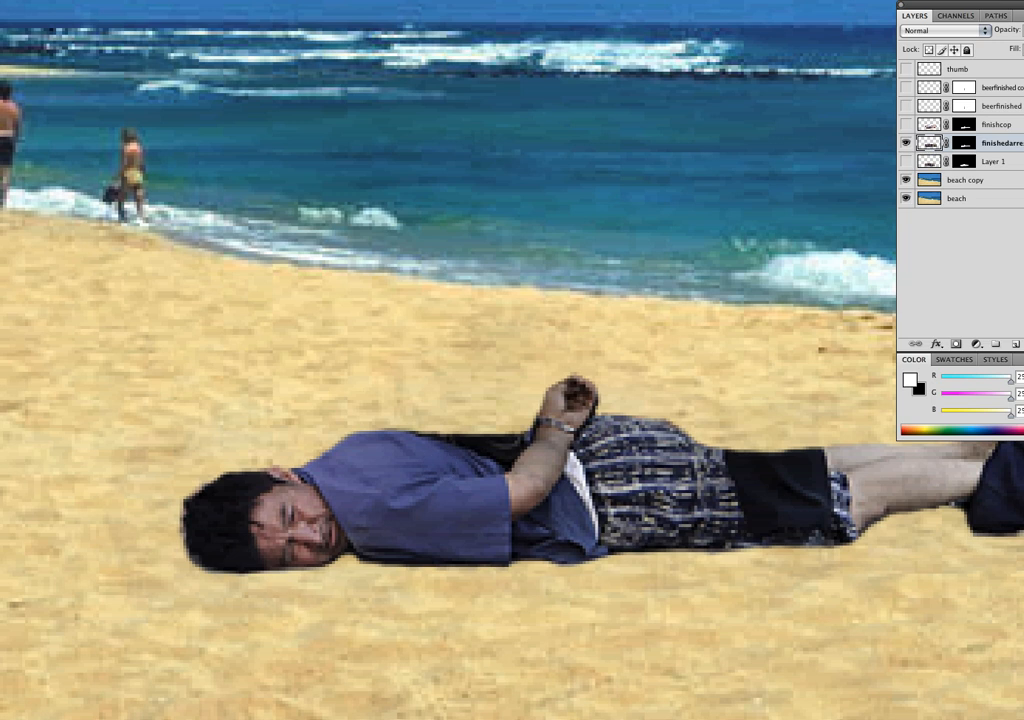
# Clone shirt fabric over the black shoe on the man's back and shorts pattern over the upper part of the black trouser leg
pyautogui.keyDown('alt'); pyautogui.click(432, 460); pyautogui.keyUp('alt')
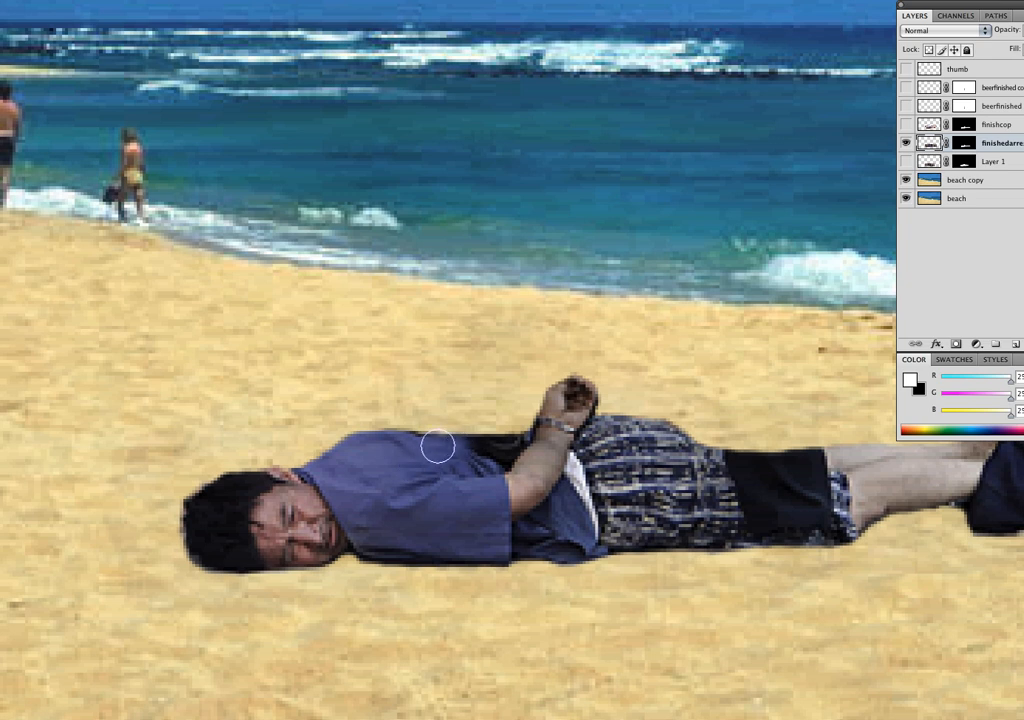
pyautogui.moveTo(471, 452); pyautogui.dragTo(498, 450)
pyautogui.keyDown('alt'); pyautogui.click(450, 464); pyautogui.keyUp('alt')
pyautogui.click(365, 412)
pyautogui.press('super+z')
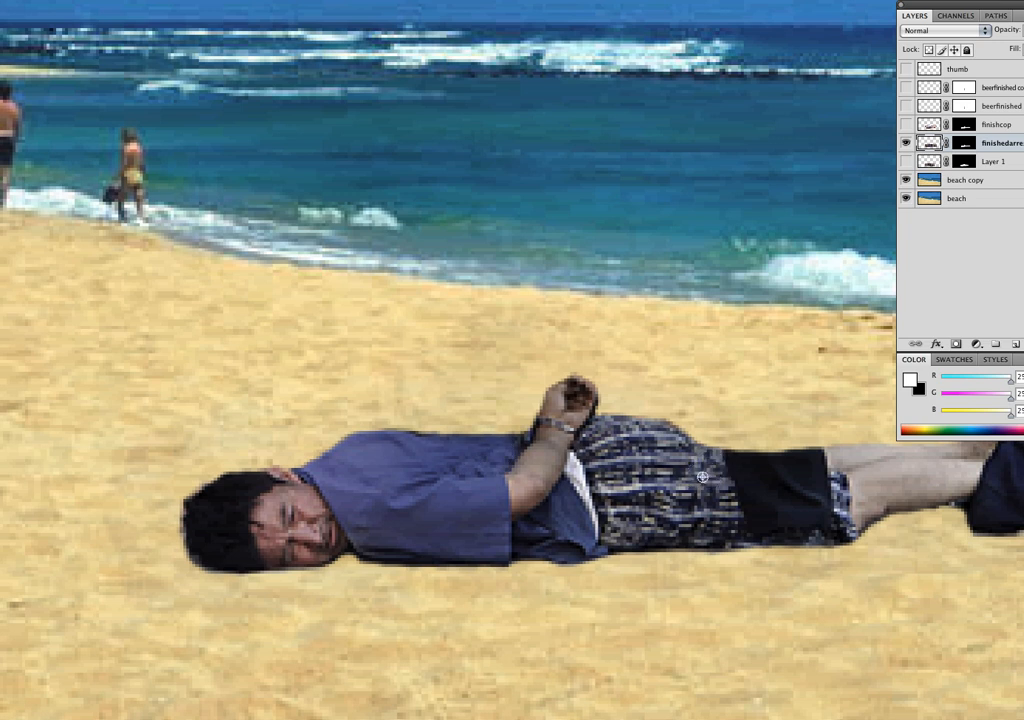
pyautogui.moveTo(722, 465); pyautogui.dragTo(768, 469)
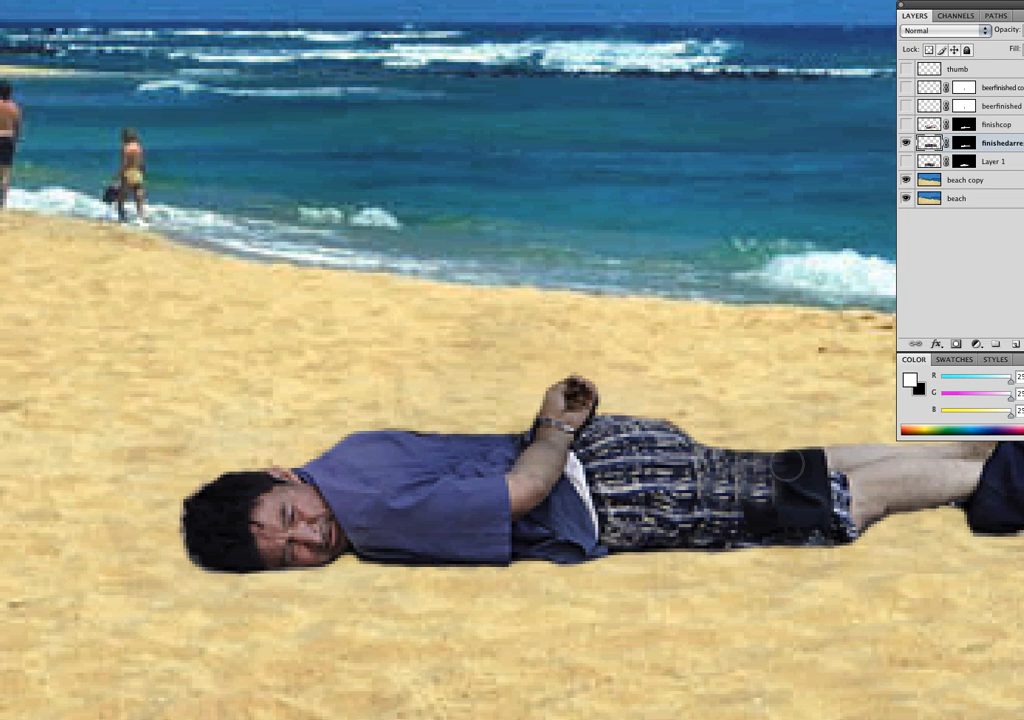
# Hide the finishedarrest layer and show the finishcop layer, viewing the image at 100%
pyautogui.click(906, 143)
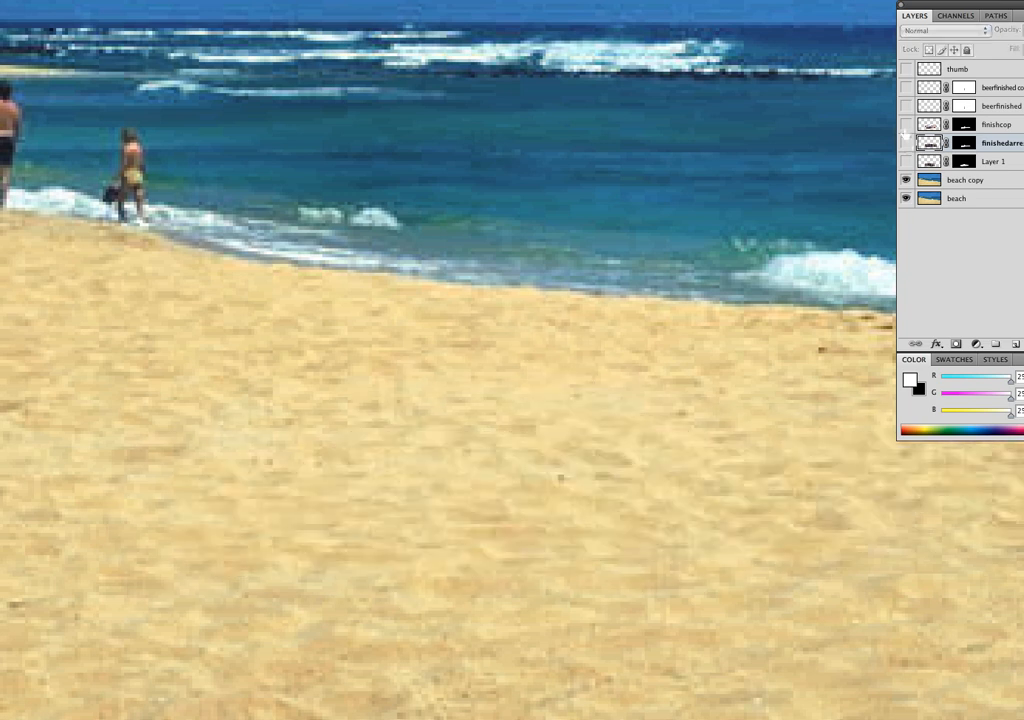
pyautogui.click(906, 124)
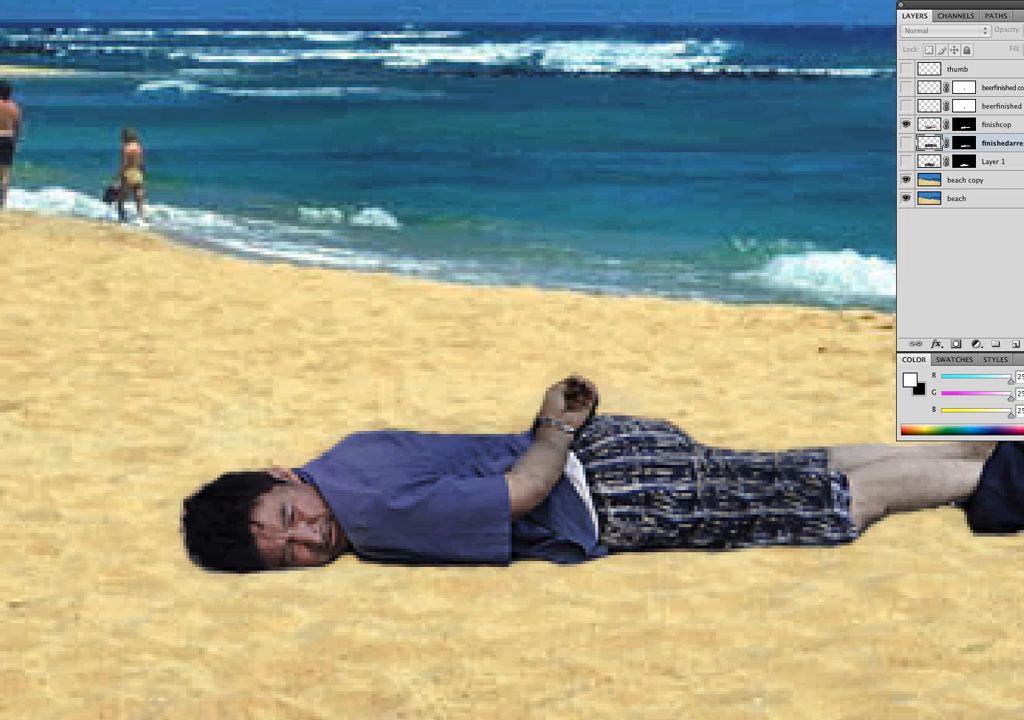
pyautogui.hotkey('ctrl', '1')
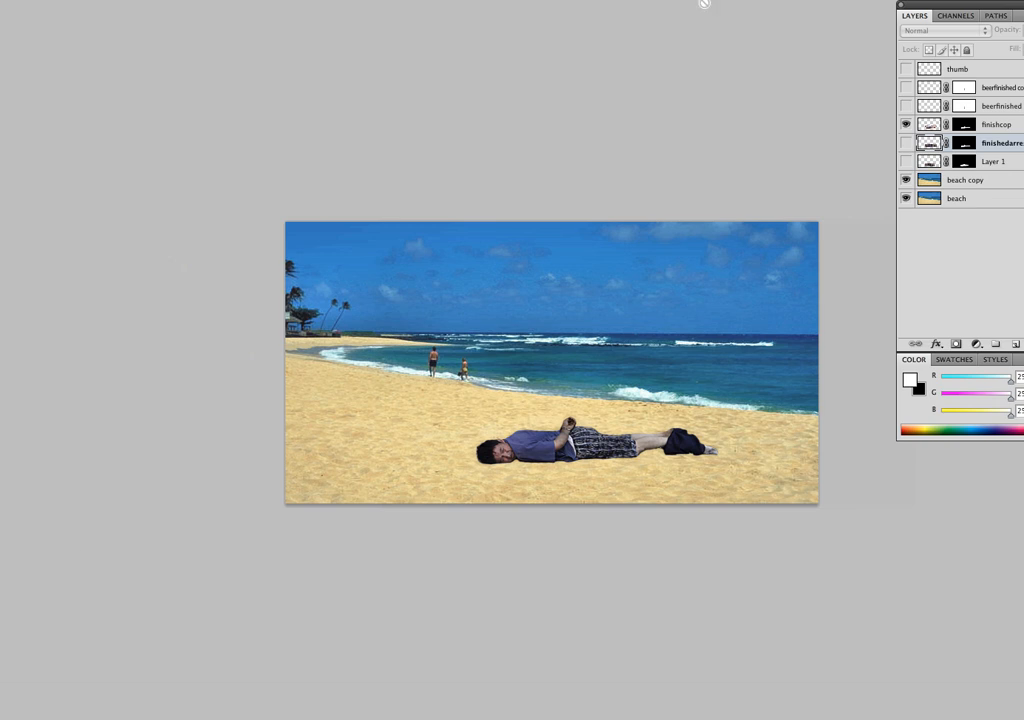
# Open beer.jpg in Photoshop and copy the bottle picture into midterm.psd as a new layer
pyautogui.press('f')
pyautogui.moveTo(1020, 215); pyautogui.dragTo(859, 216)
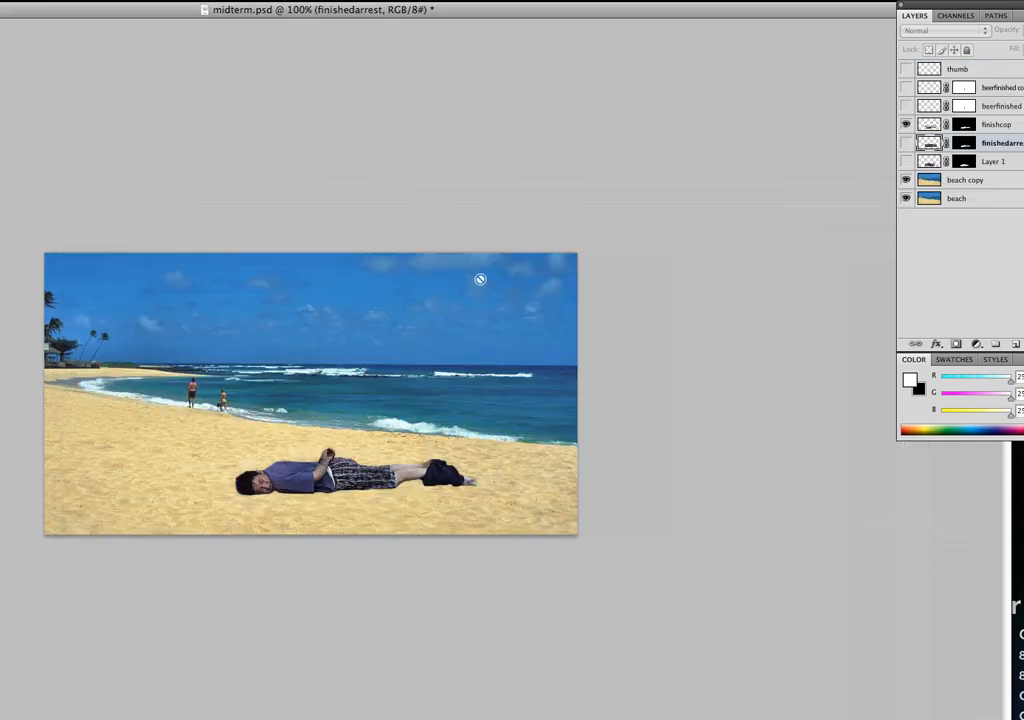
pyautogui.click(72, 175)
pyautogui.press('Tab')
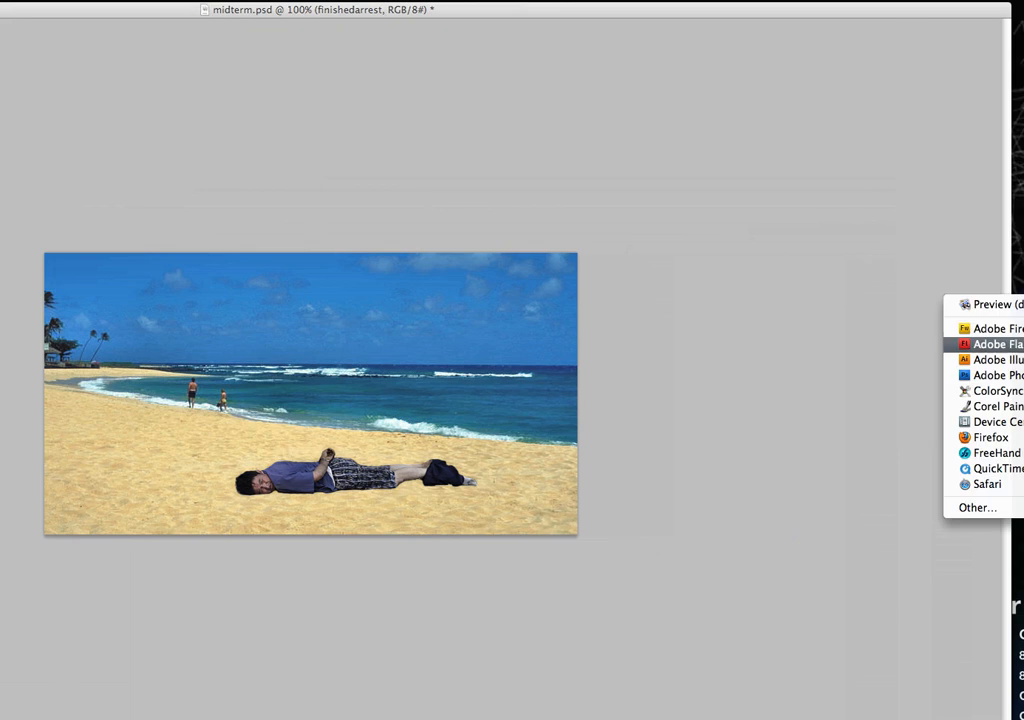
pyautogui.click(993, 377)
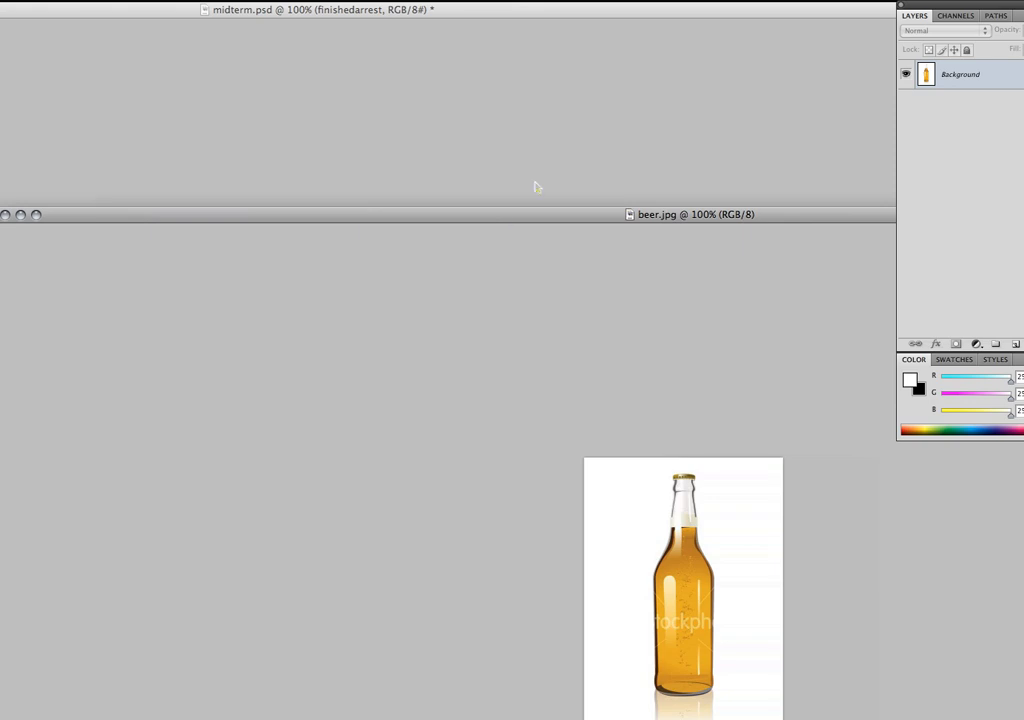
pyautogui.moveTo(500, 219); pyautogui.dragTo(658, 345)
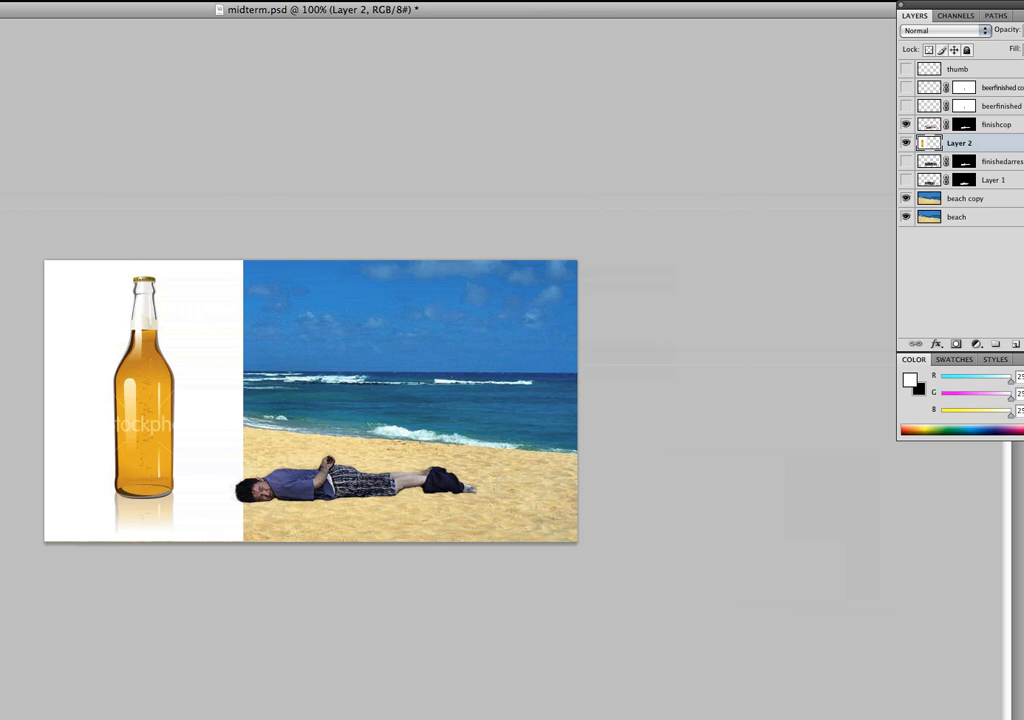
# Clone sand from the beach copy layer into the bottle's clear neck on Layer 2
pyautogui.click(988, 200)
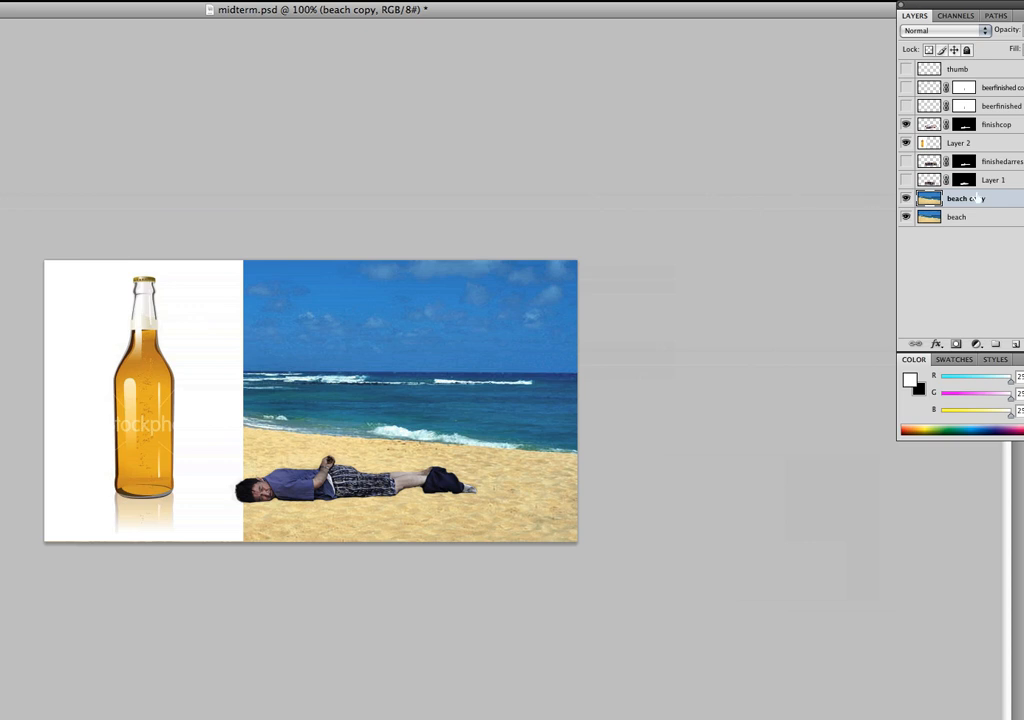
pyautogui.click(986, 144)
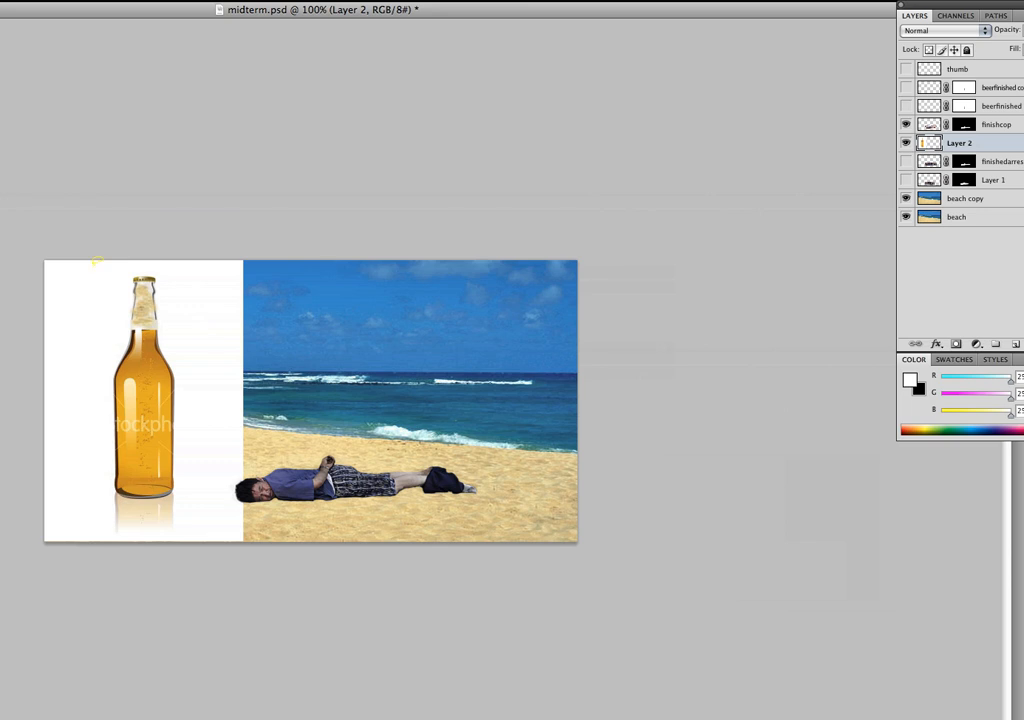
# Mask Layer 2 to a loose lasso selection around the bottle and paint away some white background beside its neck
pyautogui.moveTo(104, 272)
pyautogui.mouseDown()
pyautogui.moveTo(88, 430)
pyautogui.moveTo(165, 505)
pyautogui.moveTo(206, 340)
pyautogui.moveTo(108, 268)
pyautogui.mouseUp()
pyautogui.click(956, 344)
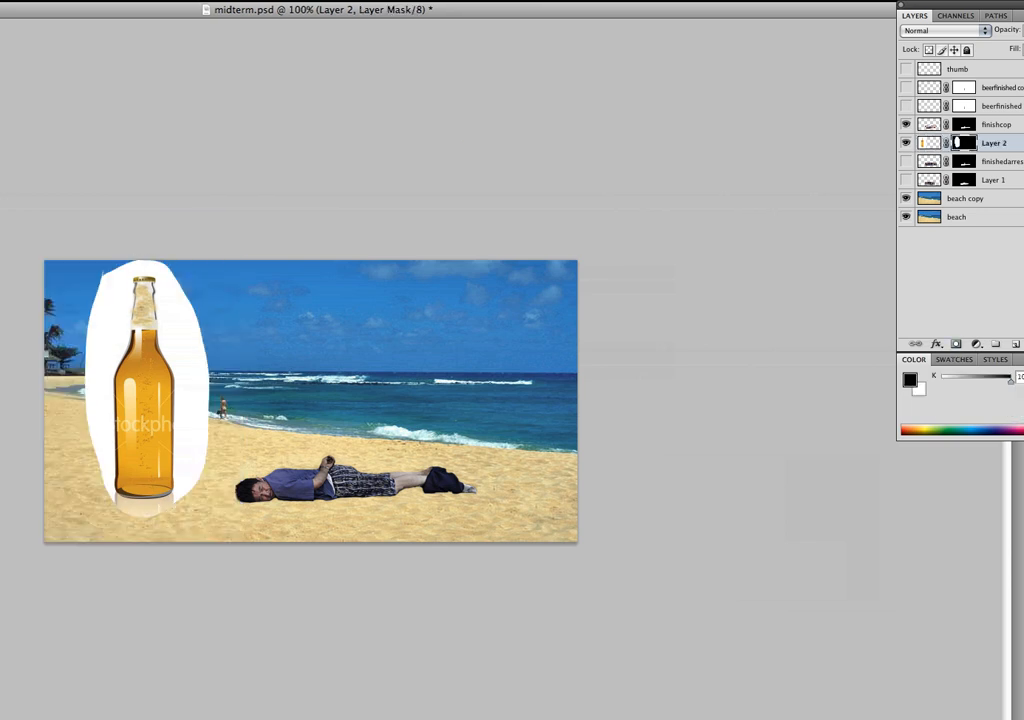
pyautogui.moveTo(199, 318)
pyautogui.mouseDown()
pyautogui.moveTo(174, 331)
pyautogui.moveTo(190, 316)
pyautogui.mouseUp()
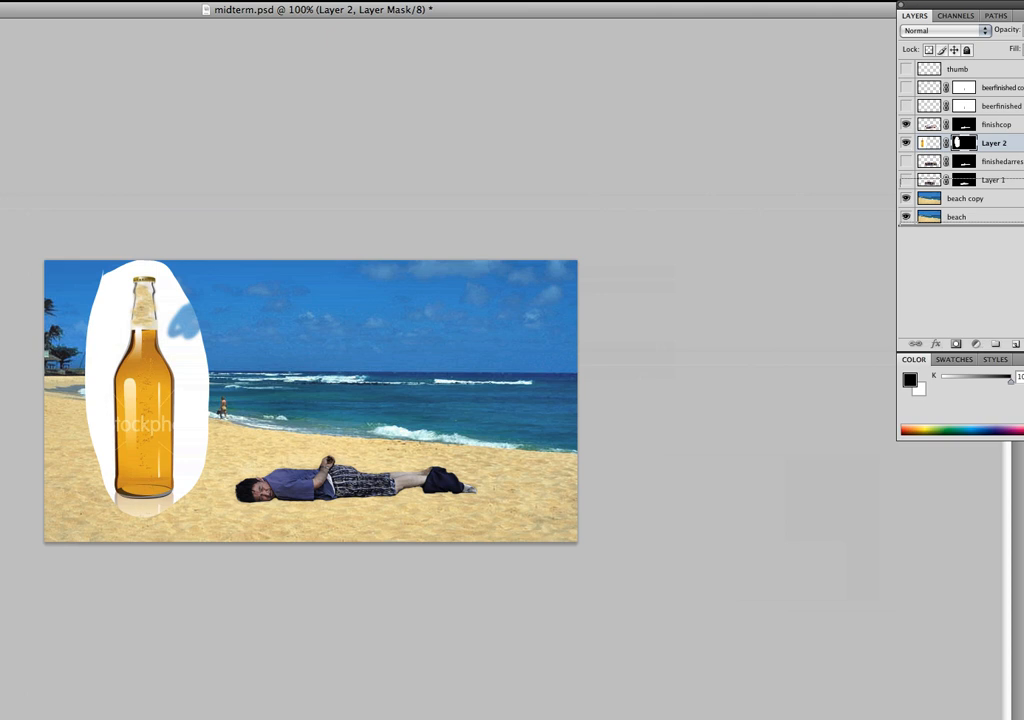
# Delete the bottle's Layer 2 and show the beerfinished copy layer, zooming in on the man's hand
pyautogui.press('Delete')
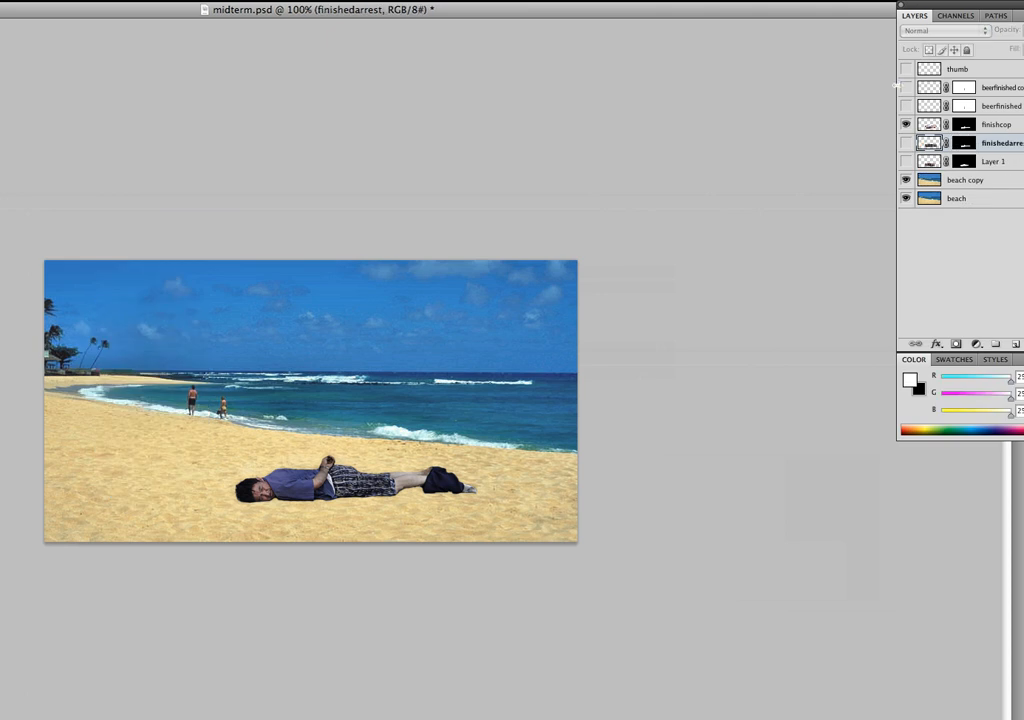
pyautogui.click(906, 87)
pyautogui.moveTo(100, 314); pyautogui.dragTo(556, 556)
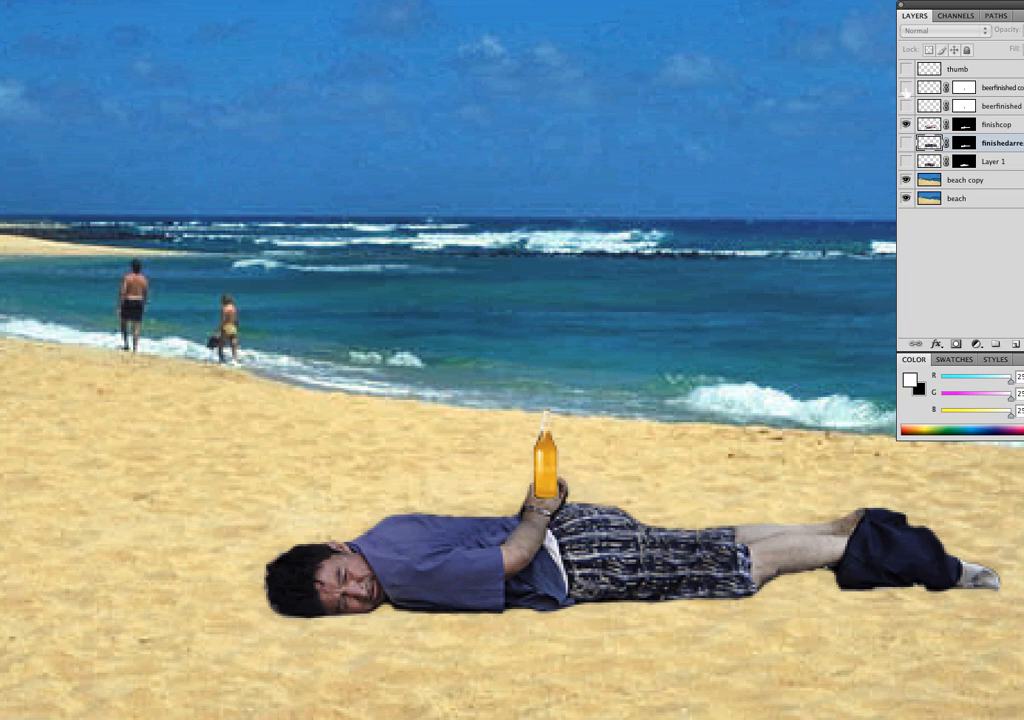
# Hide the beerfinished copy layer, outline the man's thumb on the finishcop layer and put the selection on a new layer
pyautogui.click(906, 87)
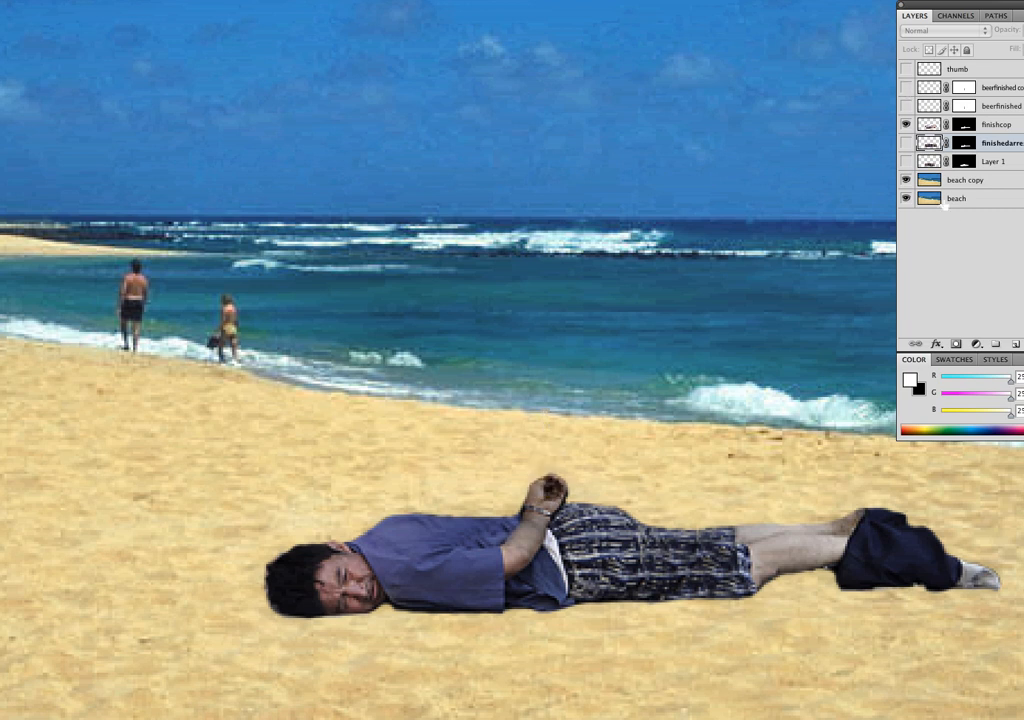
pyautogui.click(930, 126)
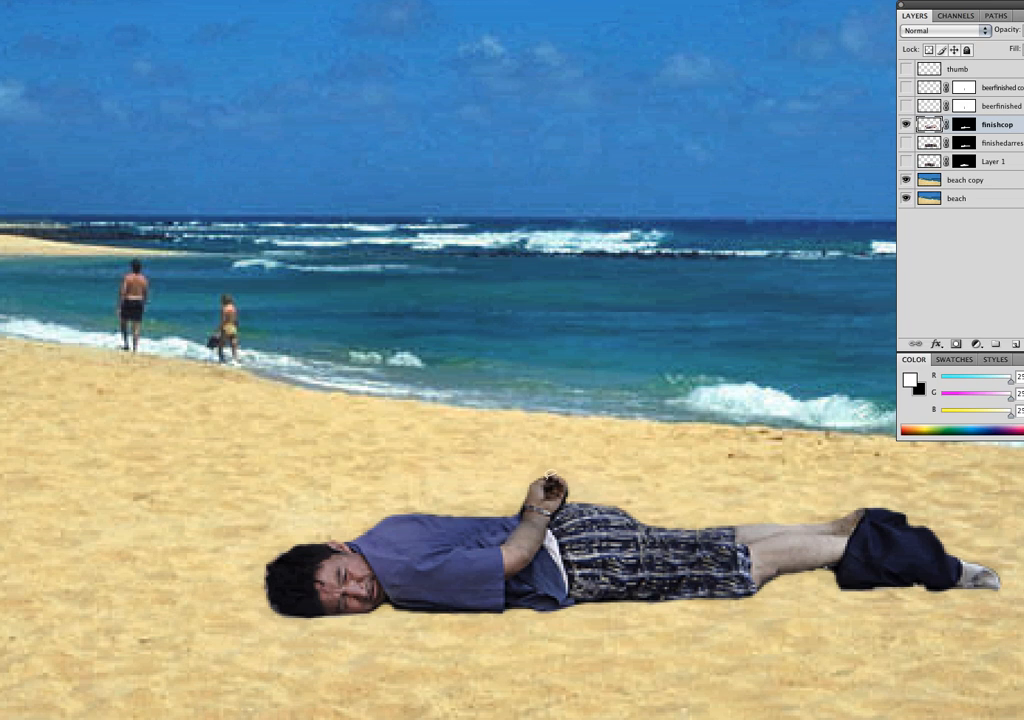
pyautogui.rightClick(537, 466)
pyautogui.click(455, 356)
pyautogui.click(995, 343)
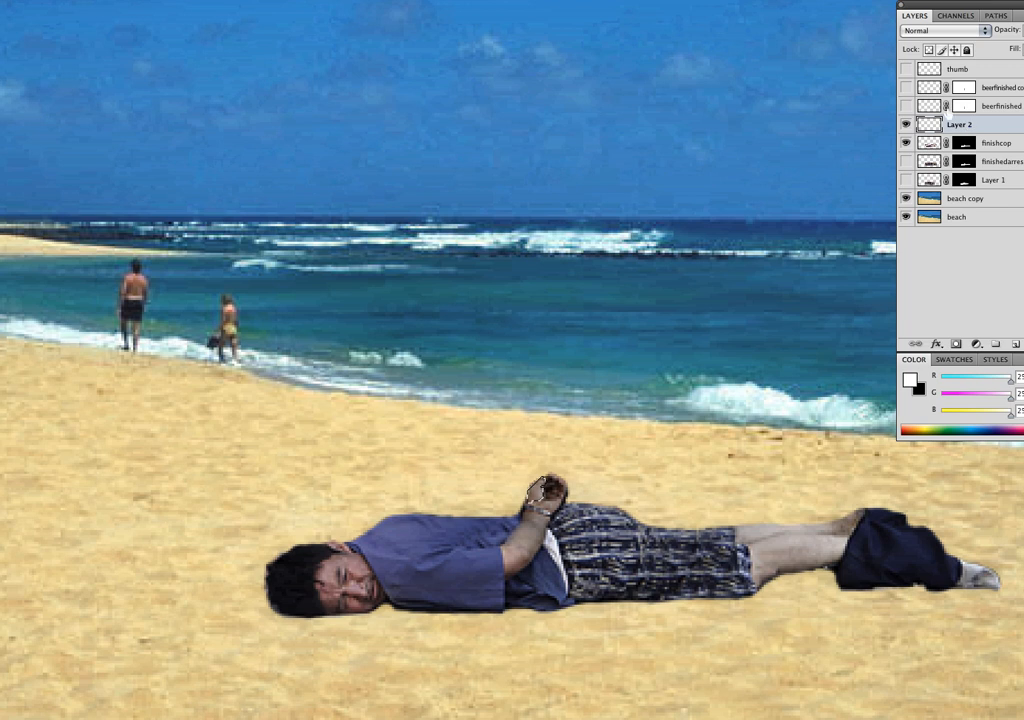
# Move Layer 2 to the top of the layer stack and rename it thumb
pyautogui.moveTo(968, 124); pyautogui.dragTo(963, 68)
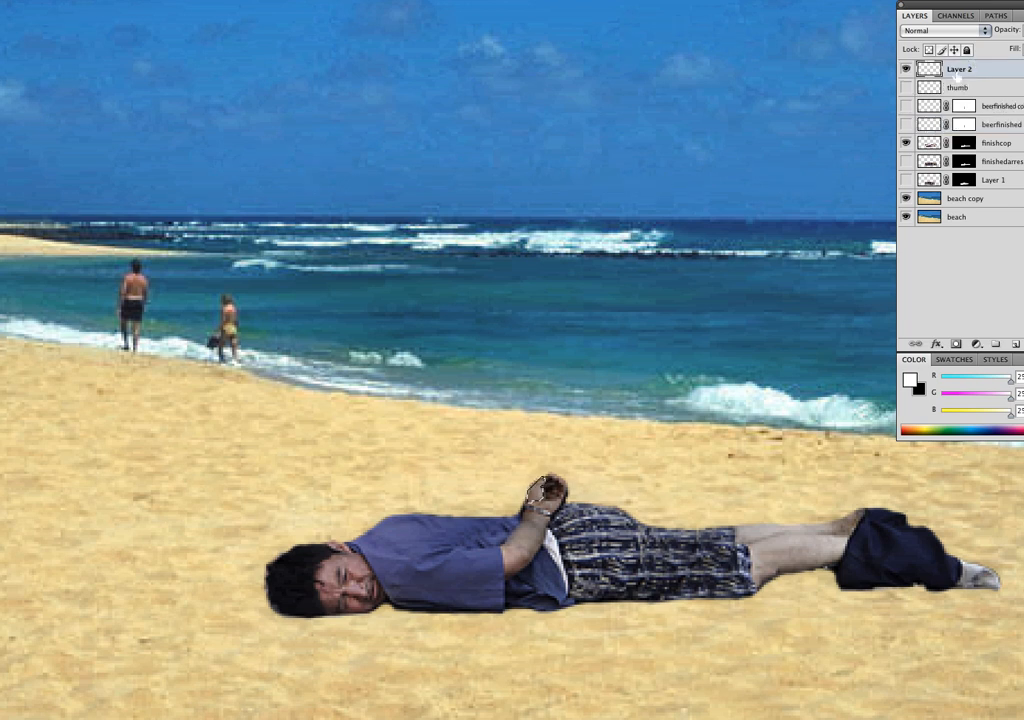
pyautogui.doubleClick(957, 70)
pyautogui.write('thumbl')
pyautogui.click(999, 146)
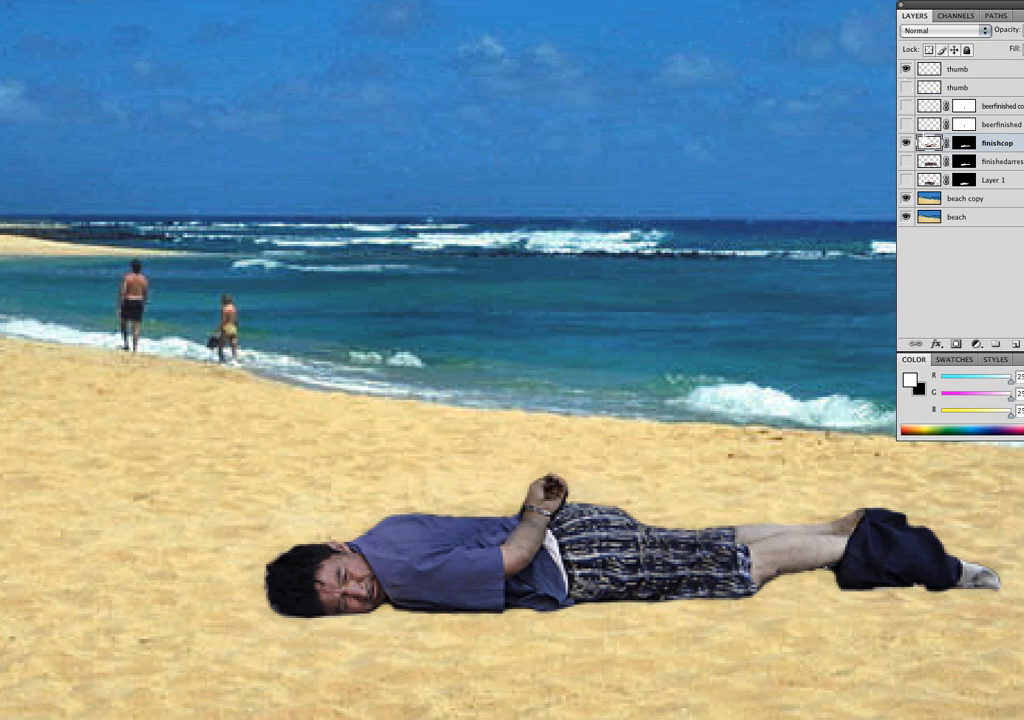
# Show the beerfinished copy layer and the older thumb layer beneath the new one, and hide the new thumb layer
pyautogui.click(906, 105)
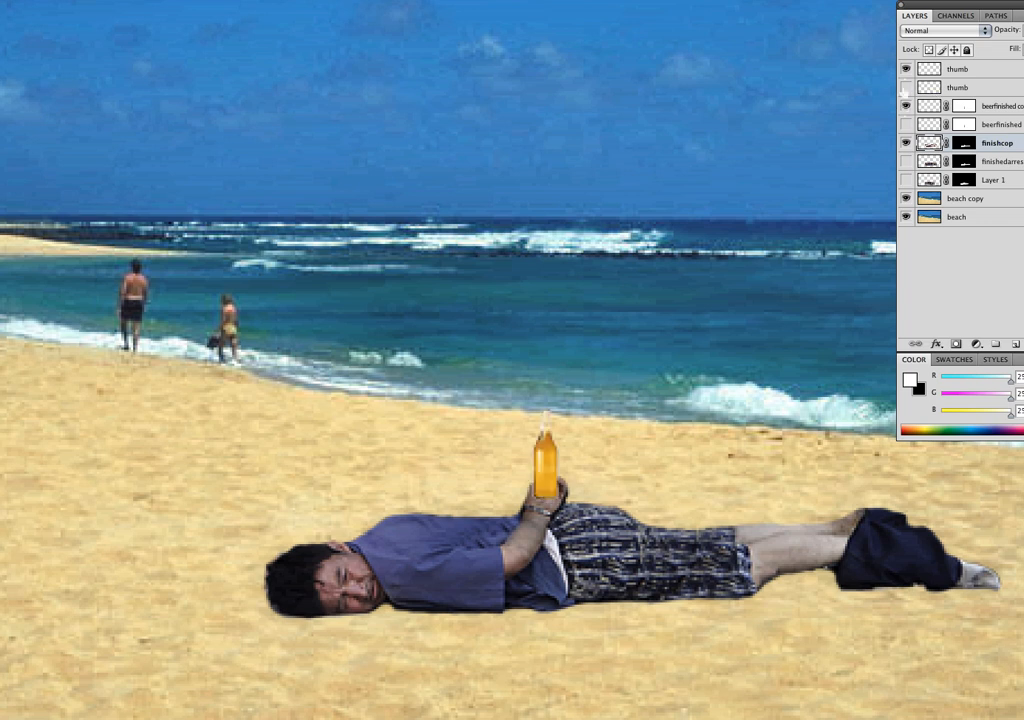
pyautogui.click(906, 87)
pyautogui.click(906, 69)
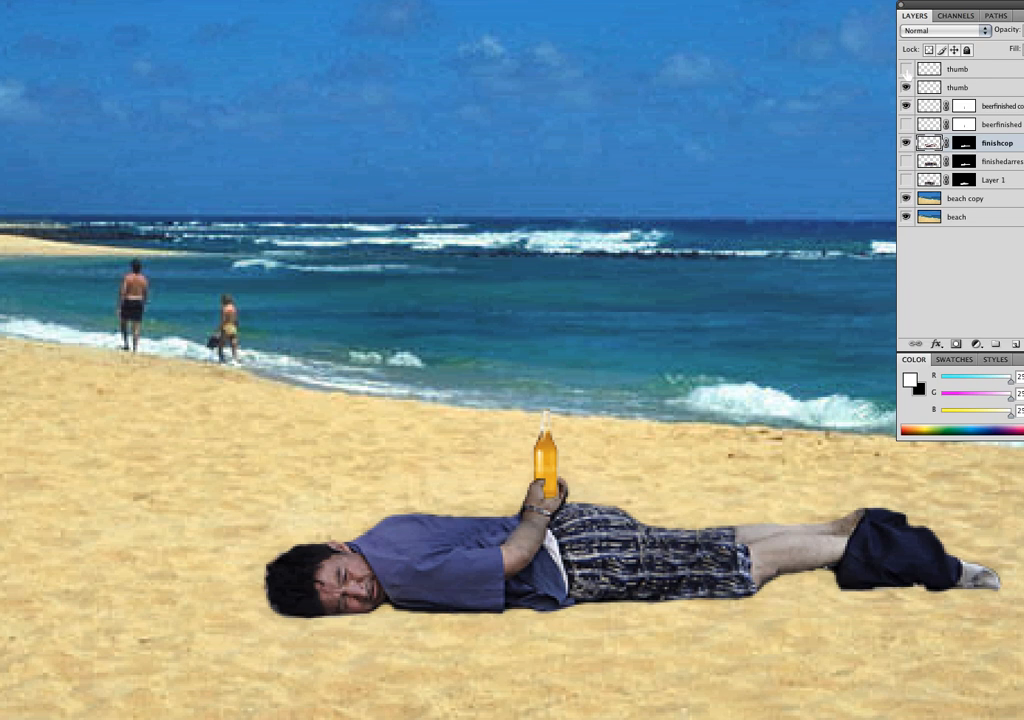